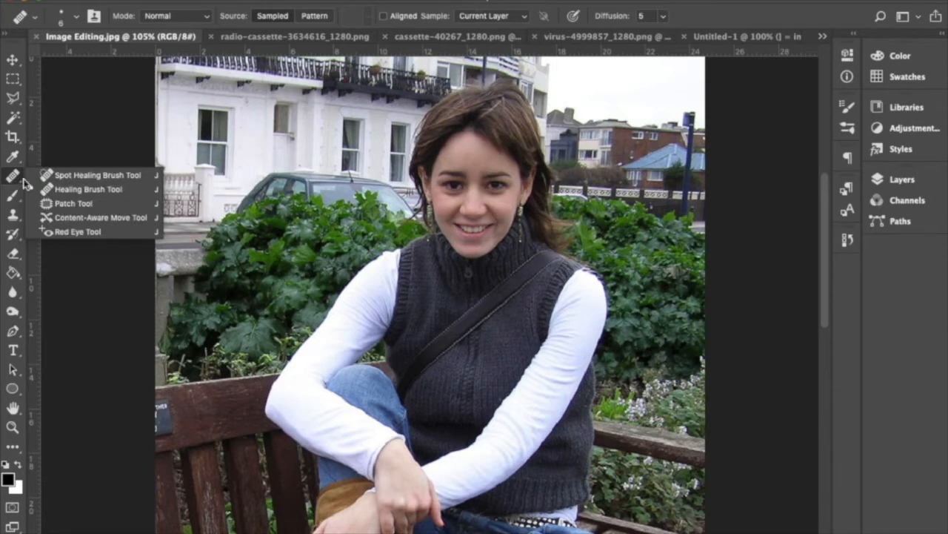
Step: Choose the Healing Brush Tool and magnify the woman's face to 400%
click(66, 190)
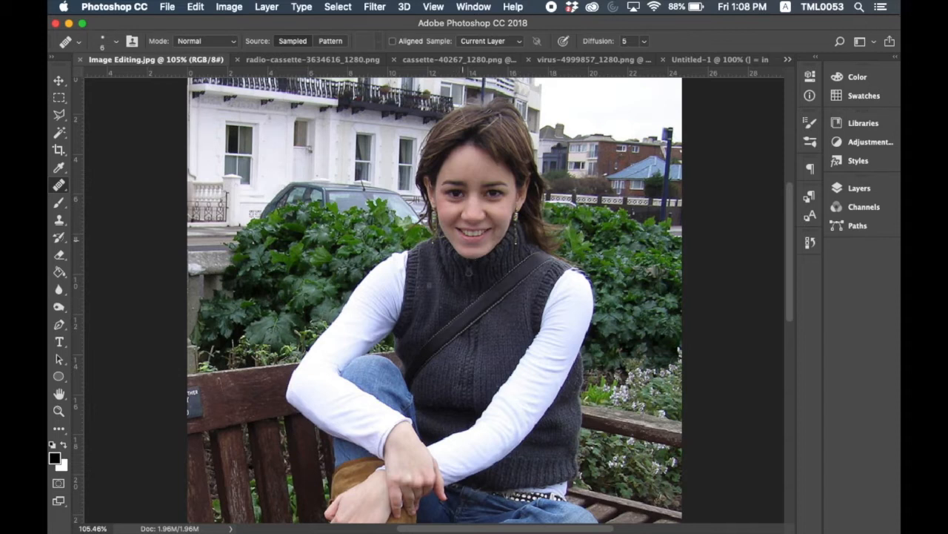
click(58, 409)
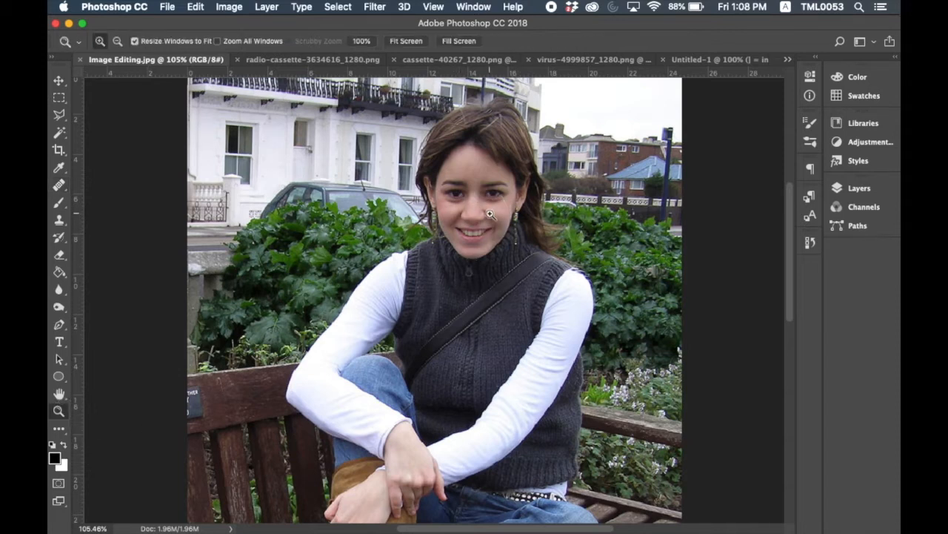
click(472, 209)
click(437, 201)
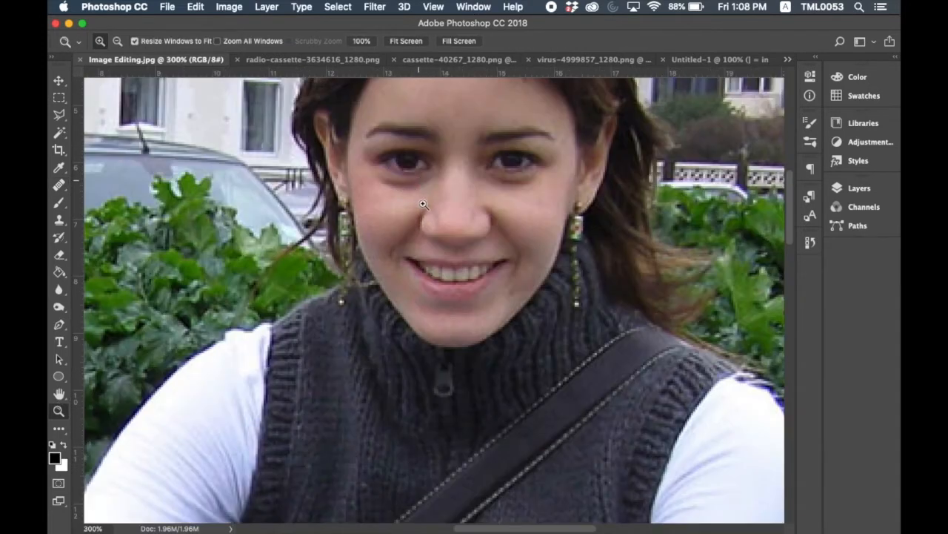
click(421, 202)
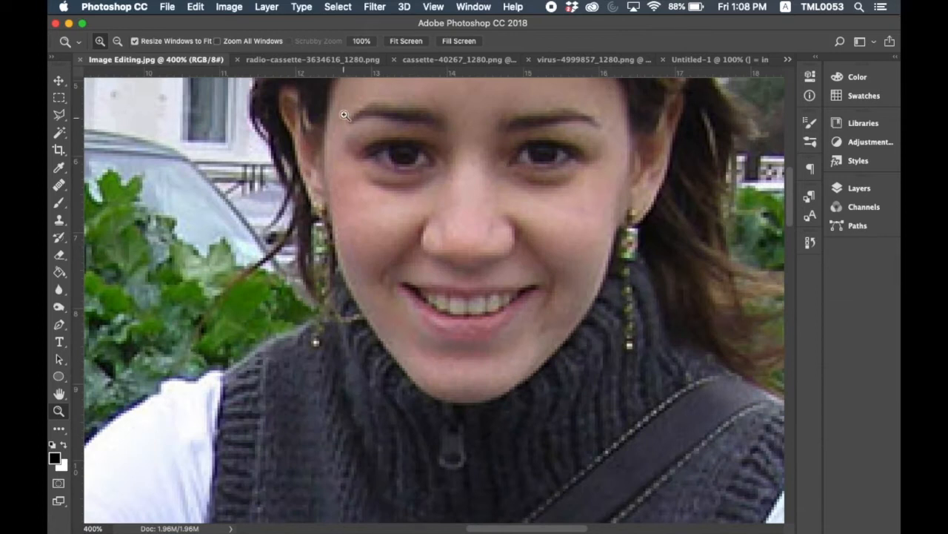
Step: Check the photo's pixel dimensions and resolution in the Image Size settings
click(231, 9)
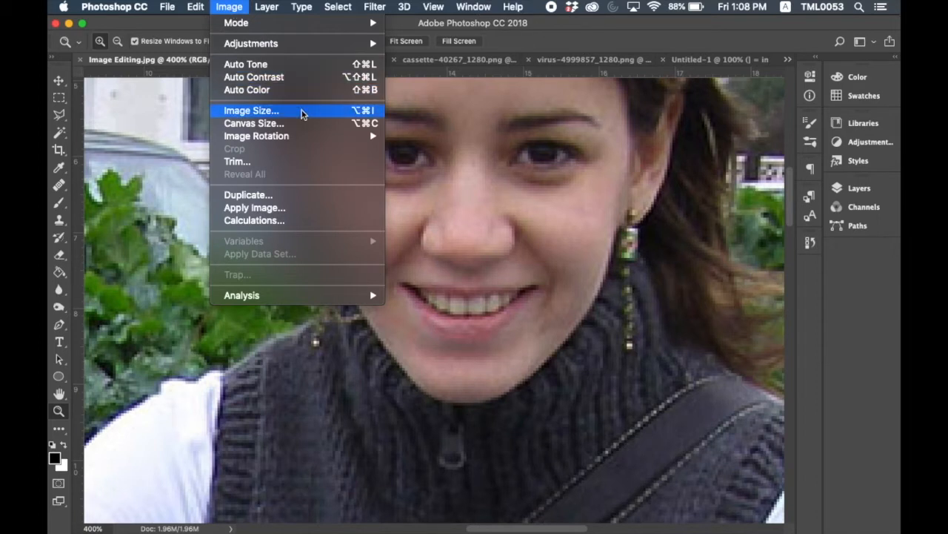
click(303, 111)
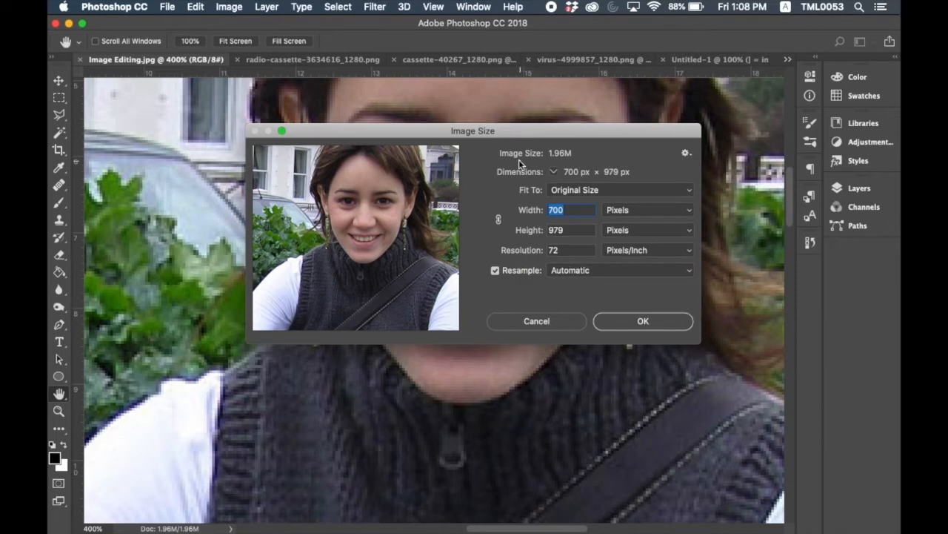
click(643, 322)
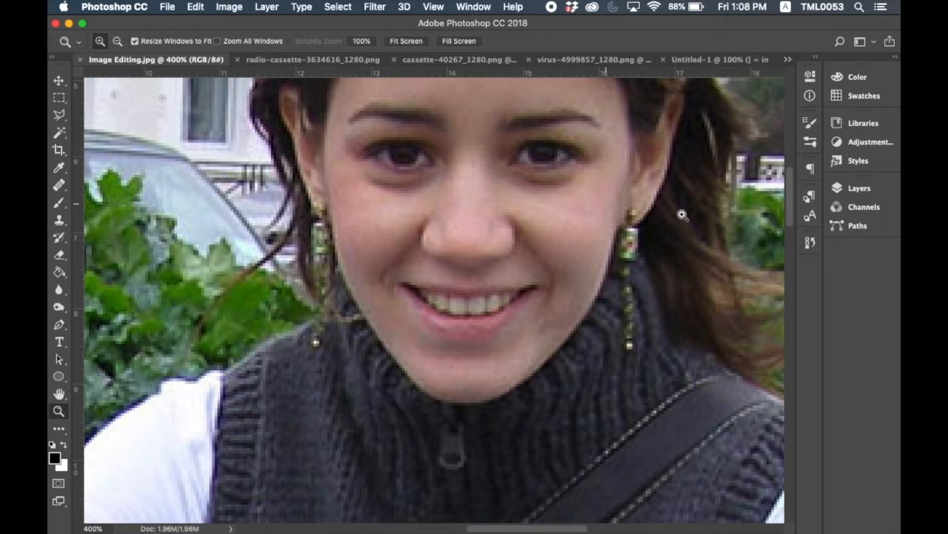
Step: Fit the whole photo in the window and magnify the woman's face to 300%
mouse_move(792, 210)
mouse_down()
mouse_move(787, 182)
mouse_move(788, 201)
mouse_up()
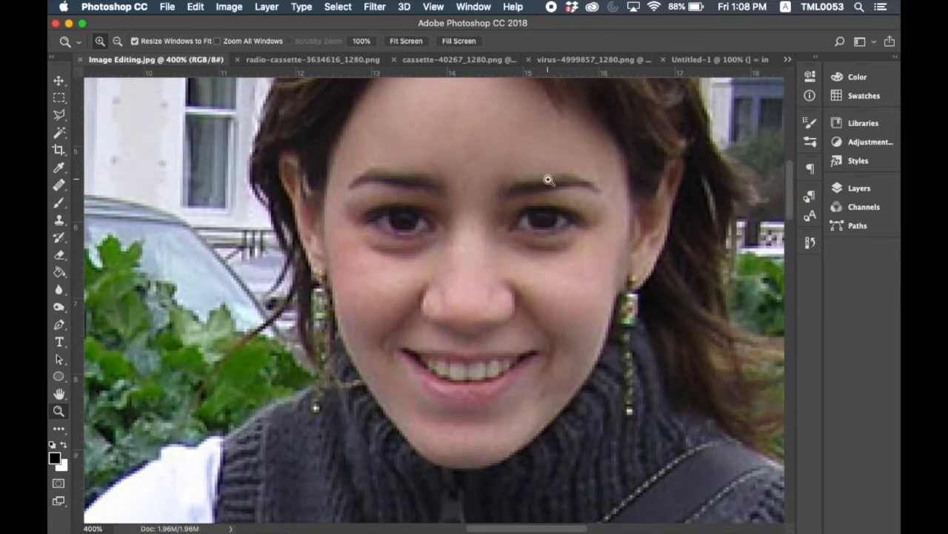
key(super+0)
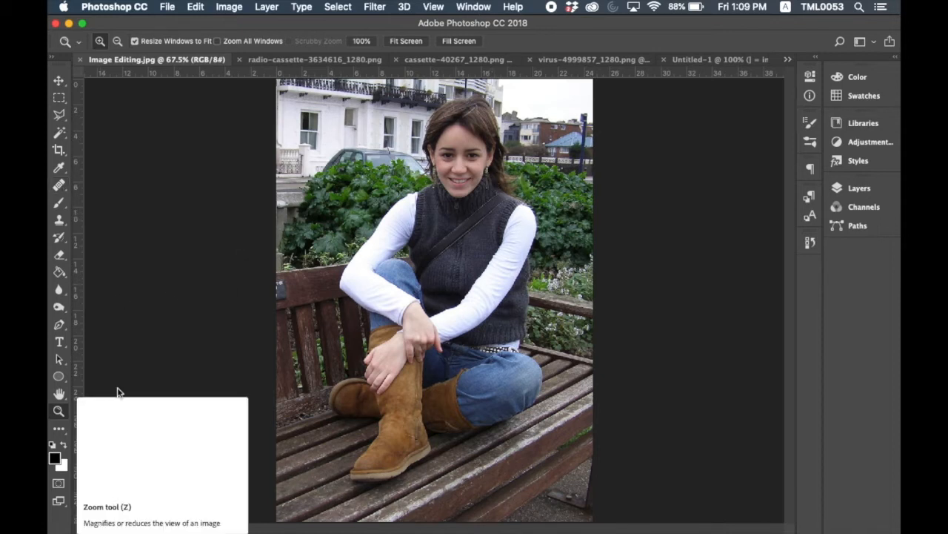
click(465, 160)
click(465, 161)
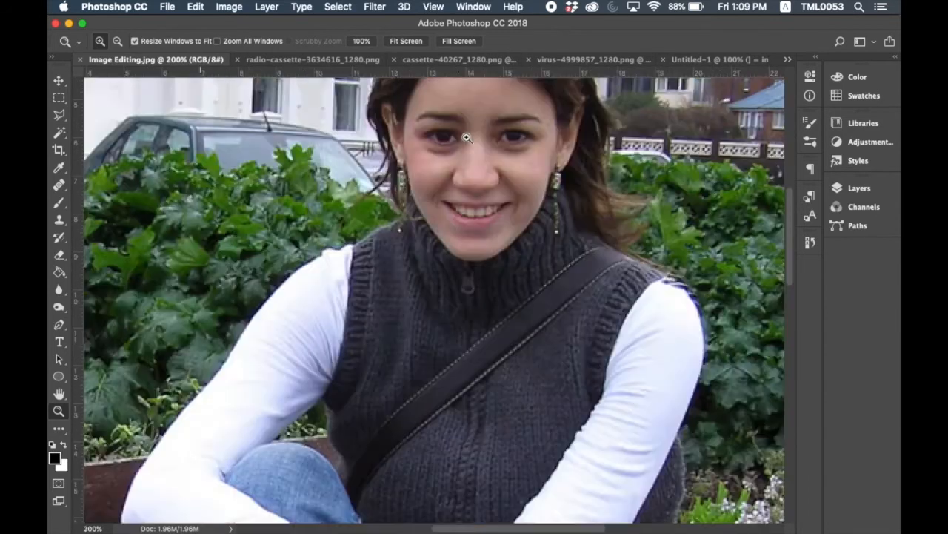
click(484, 141)
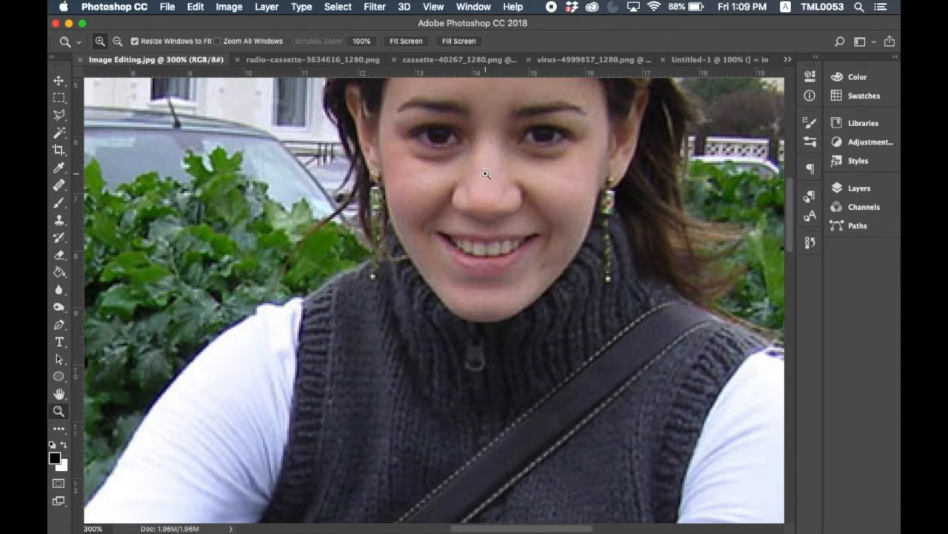
Step: Zoom back out to view more of the photo at 100%, and magnify the face to 400%
key(alt)
key(alt)
alt+click(484, 174)
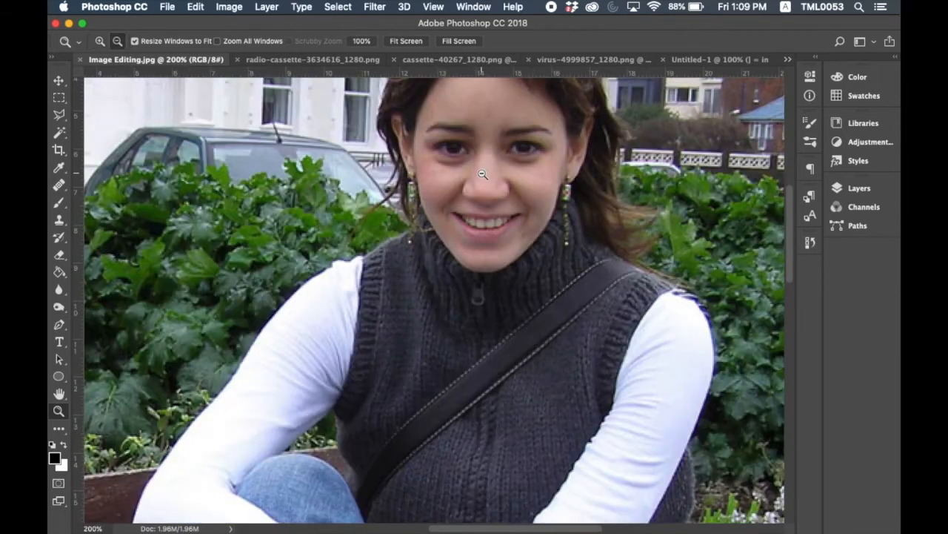
alt+click(483, 174)
key(alt)
key(alt)
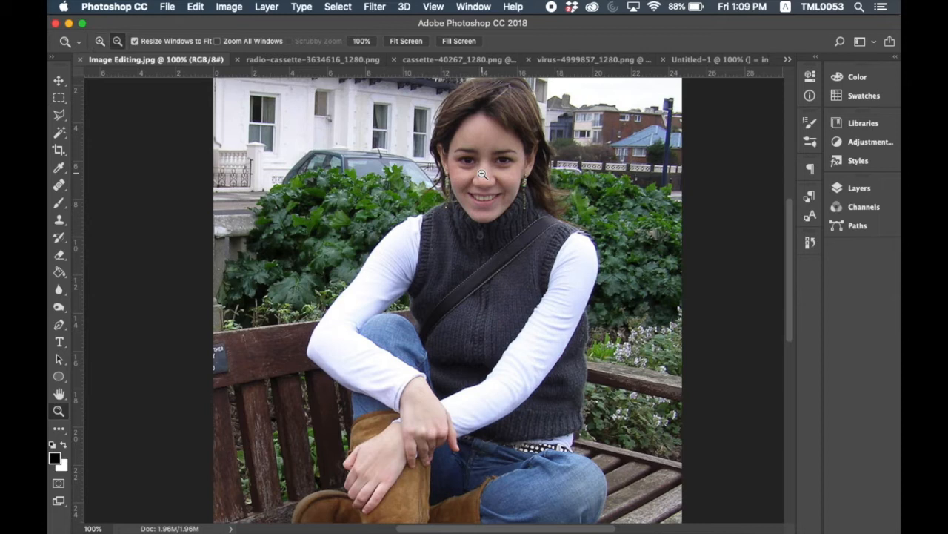
key(alt)
alt+click(483, 173)
click(483, 174)
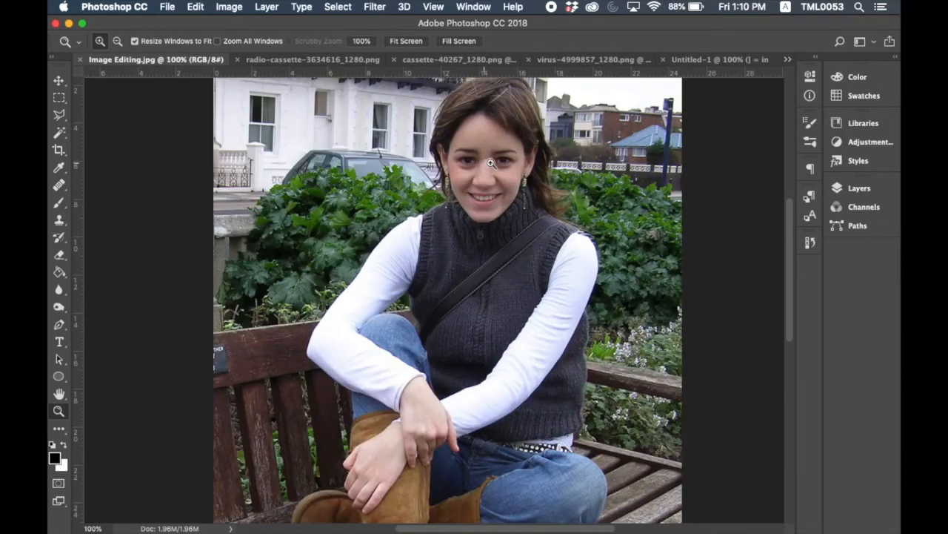
click(489, 162)
click(490, 168)
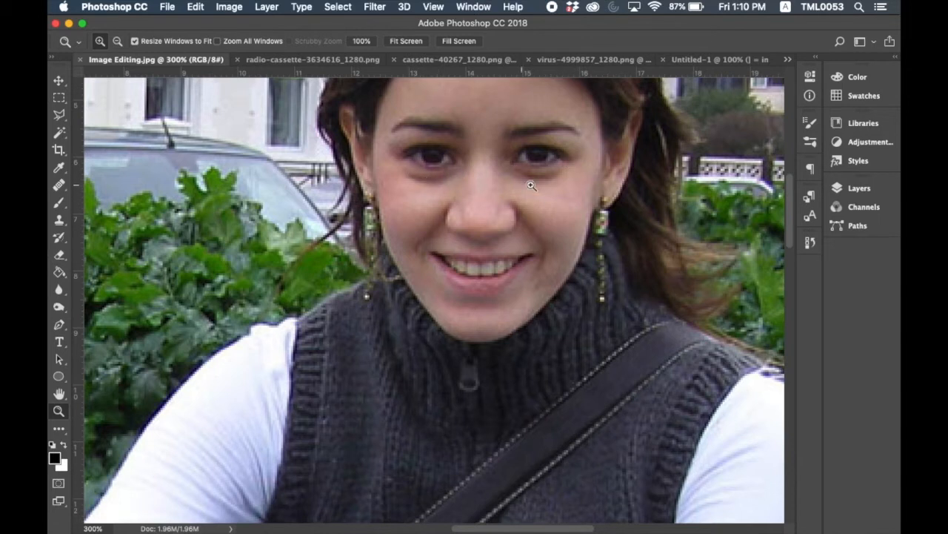
click(434, 179)
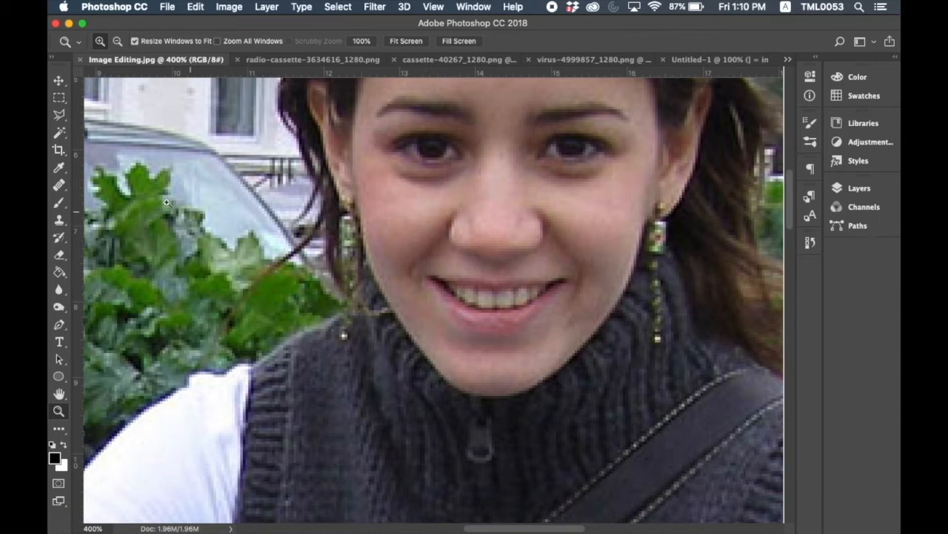
Step: Review the Healing Brush's size, hardness and spacing settings
click(59, 186)
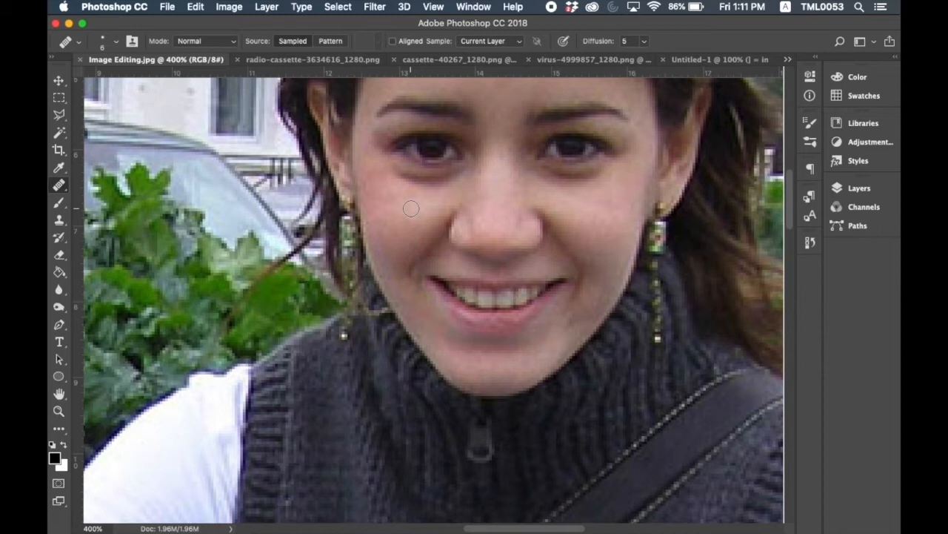
click(116, 42)
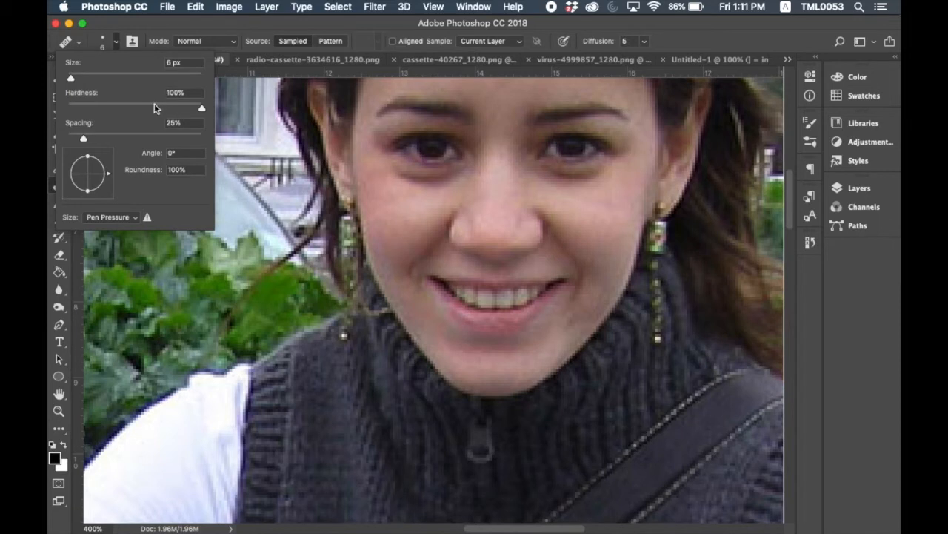
click(164, 31)
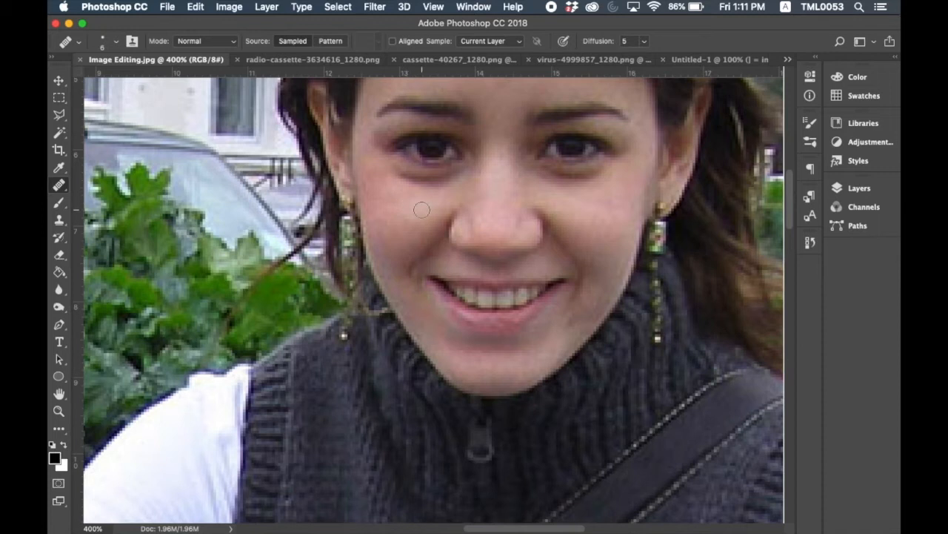
Step: Read the brush-size shortcut notes in the Untitled-1 document and return to Image Editing.jpg
click(711, 59)
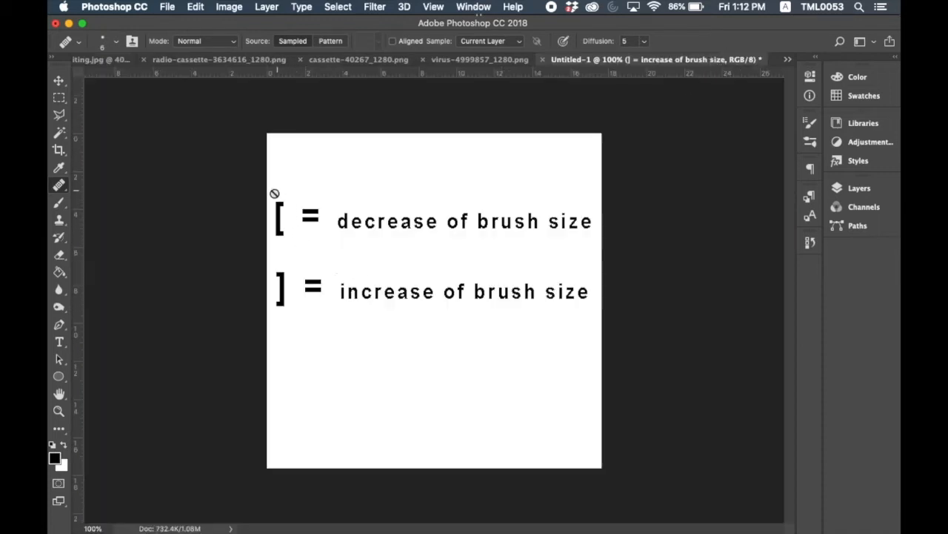
key(v)
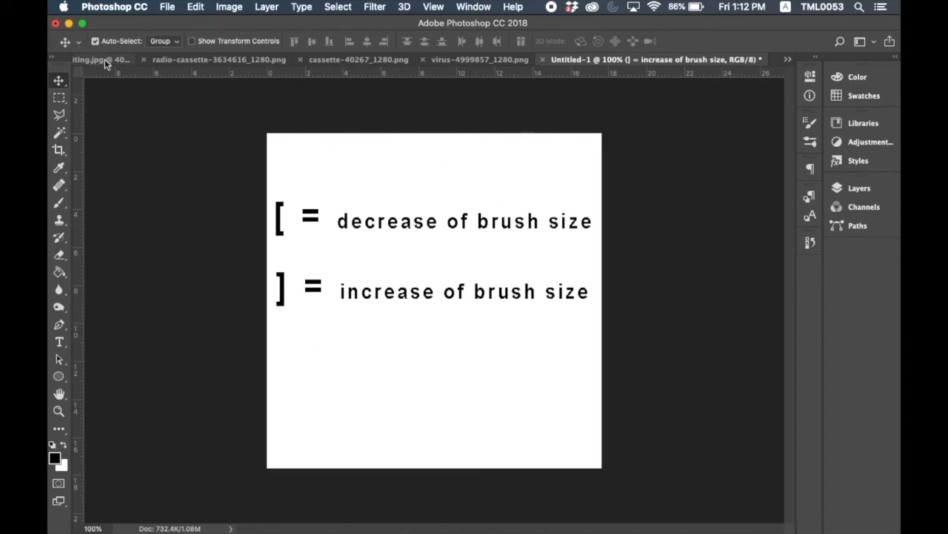
click(787, 59)
click(783, 62)
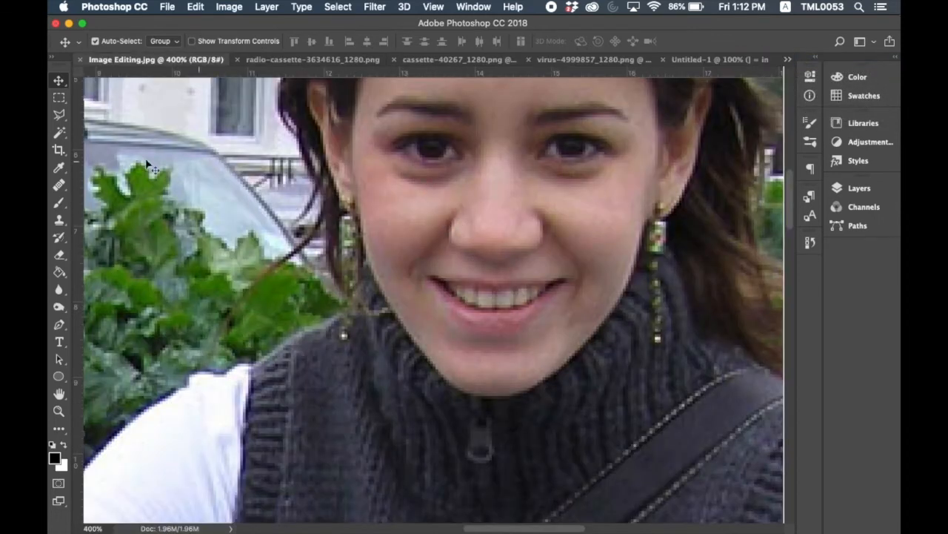
Step: Enlarge the Healing Brush in several increments and reduce it back to 6 px
click(58, 185)
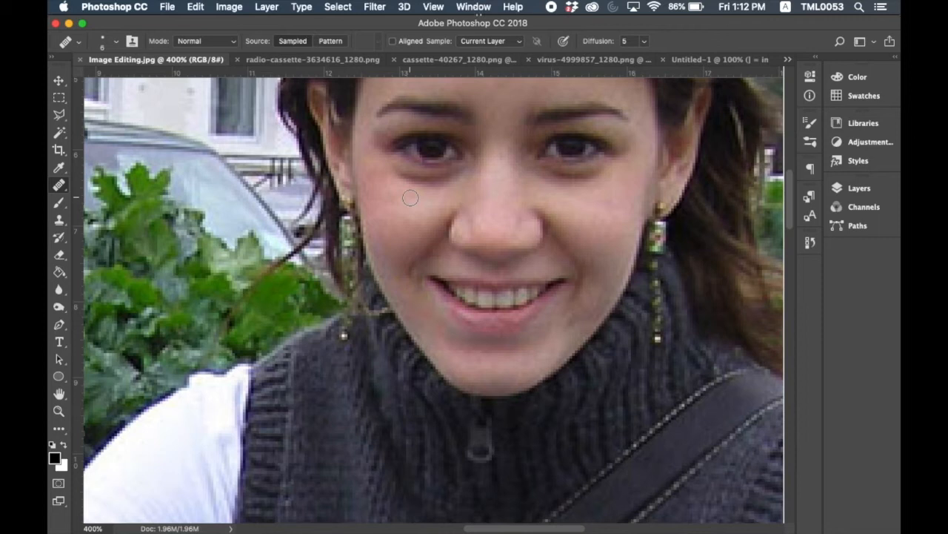
key(bracketright)
key(bracketright)
key(bracketright)
key(bracketright)
key(bracketright)
key(bracketright)
key(bracketleft)
key(bracketleft)
key(bracketleft)
key(bracketleft)
Step: Sample clear cheek skin beside the nose for the Healing Brush at 500% zoom, and check the document's history
click(59, 410)
click(427, 188)
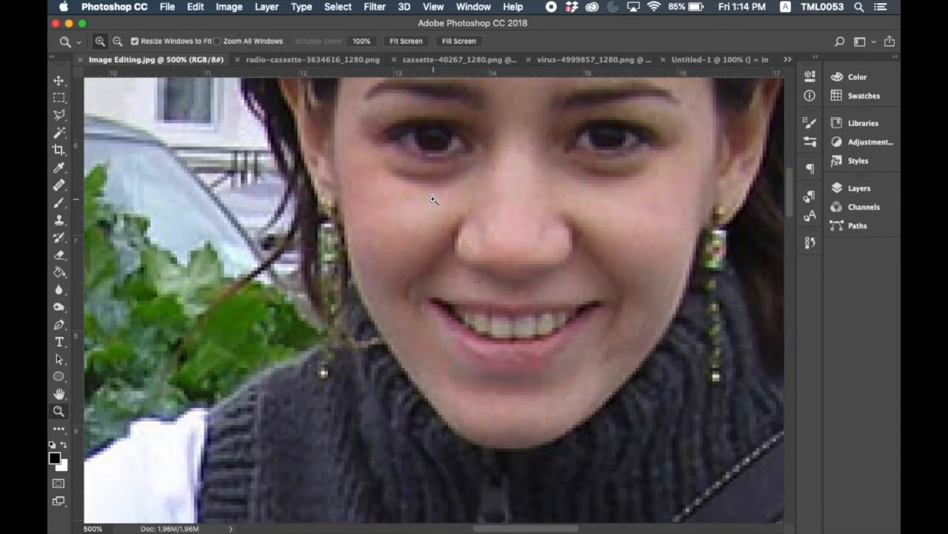
click(62, 188)
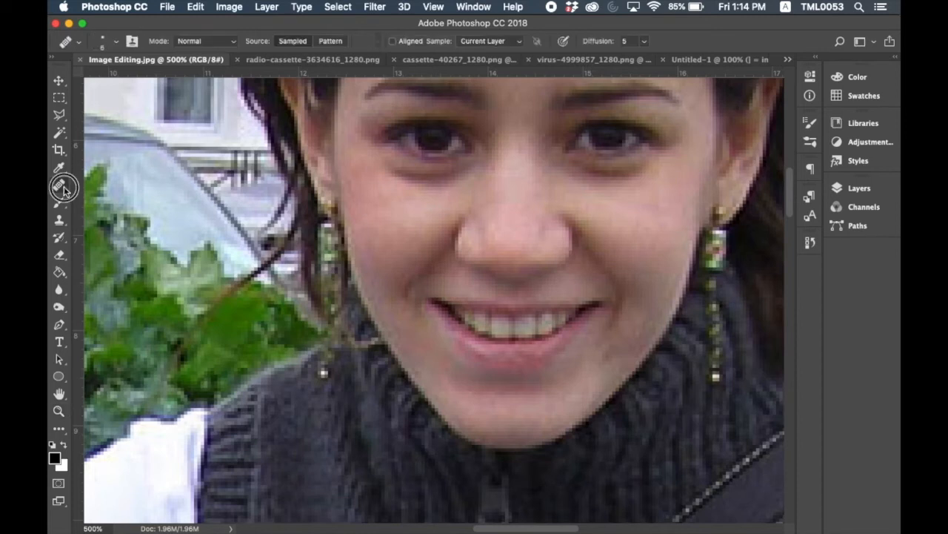
alt+click(460, 191)
drag(461, 183, 429, 189)
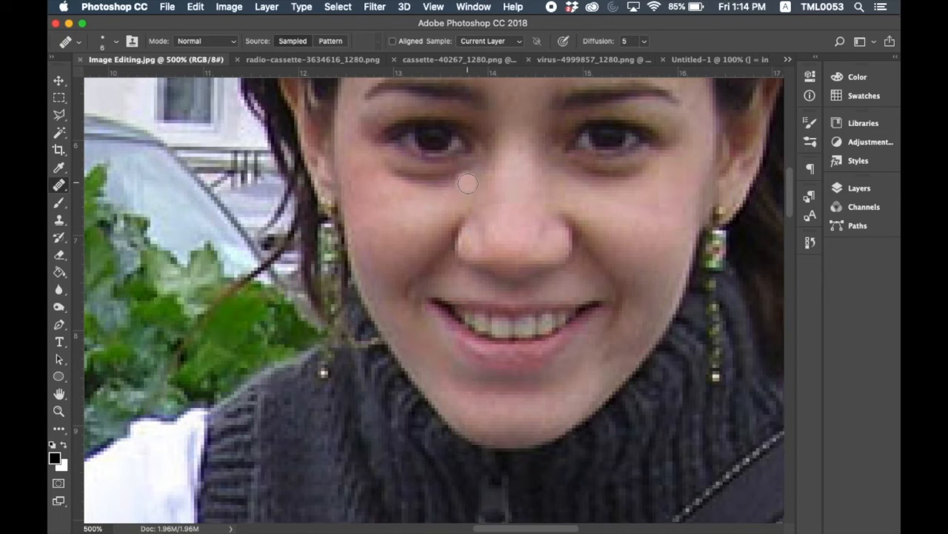
click(811, 243)
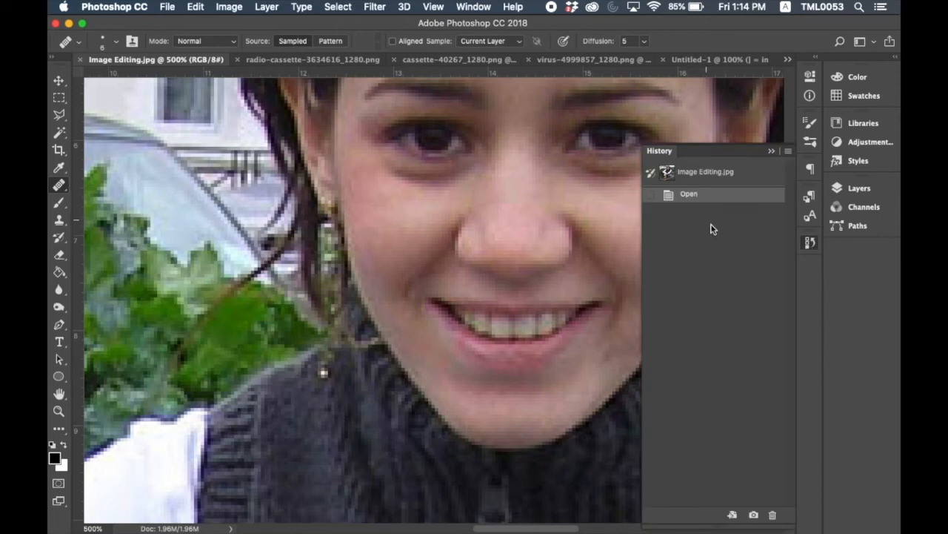
click(811, 244)
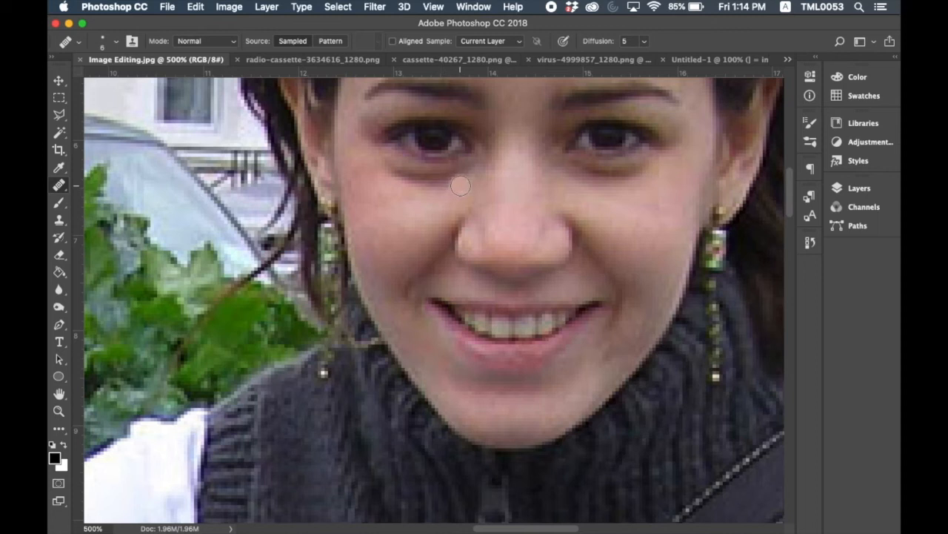
Step: Paint the Healing Brush over the dark circle beneath the left-hand eye, resampling nearby skin between strokes
mouse_move(461, 185)
mouse_down()
mouse_move(436, 192)
mouse_move(445, 186)
mouse_move(417, 182)
mouse_up()
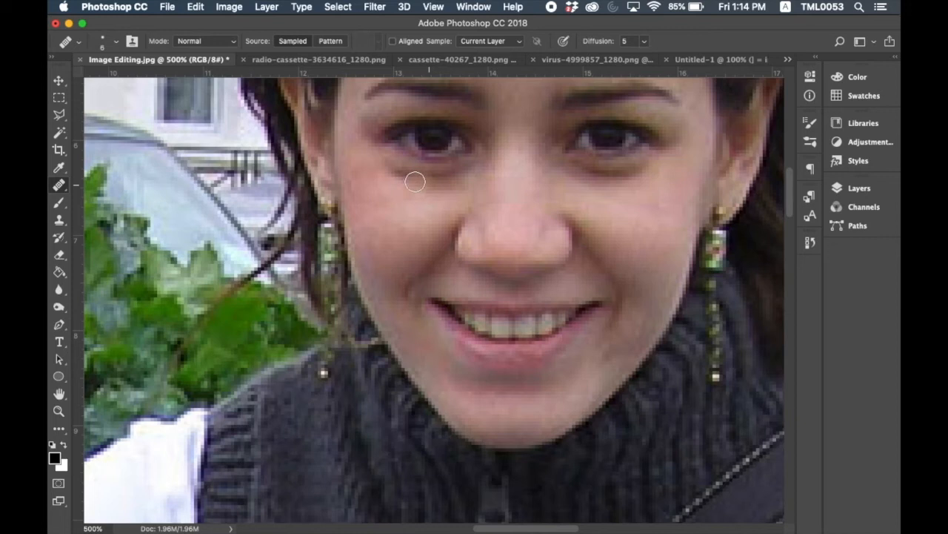
alt+click(399, 177)
click(399, 171)
mouse_move(399, 170)
mouse_down()
mouse_move(471, 188)
mouse_move(407, 180)
mouse_up()
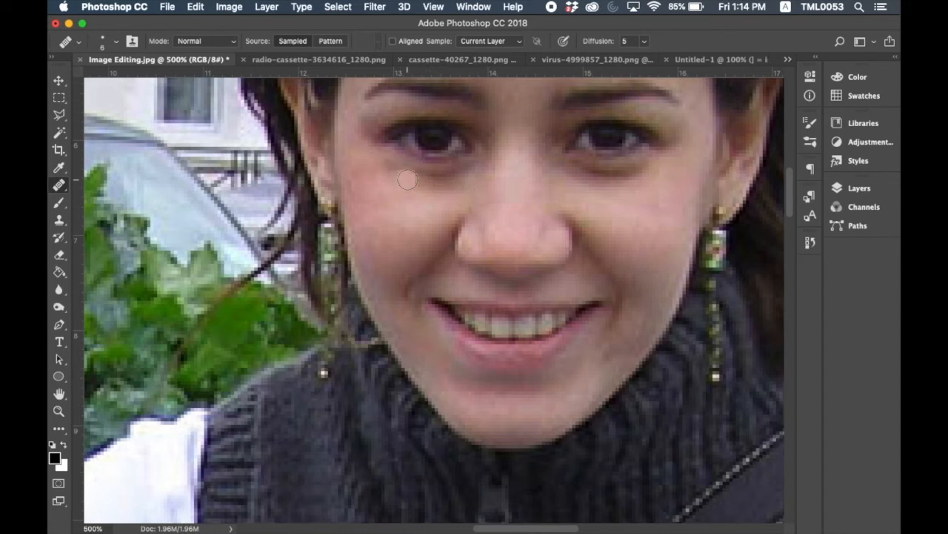
mouse_move(452, 187)
mouse_down()
mouse_move(436, 184)
mouse_move(462, 182)
mouse_move(432, 185)
mouse_move(457, 182)
mouse_up()
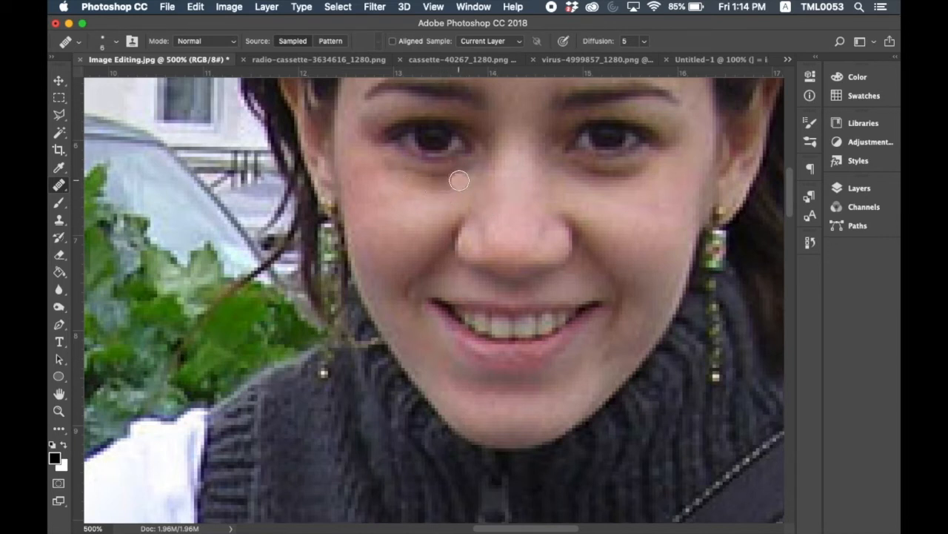
alt+click(437, 184)
mouse_move(459, 180)
mouse_down()
mouse_move(432, 187)
mouse_move(494, 203)
mouse_move(474, 178)
mouse_move(411, 198)
mouse_up()
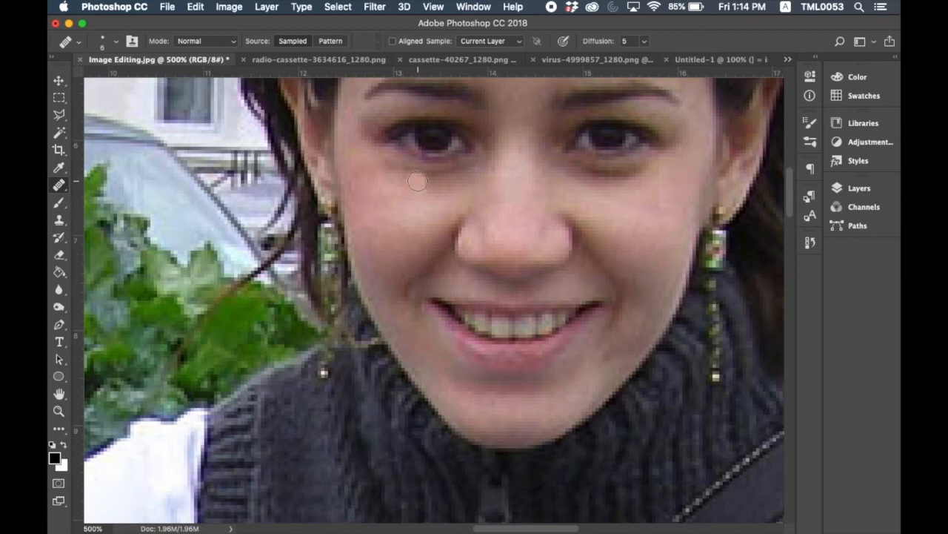
Step: Blend the remaining shadow under the left-hand eye from its outer to inner corner, using fresh cheek skin samples
alt+click(393, 195)
click(508, 222)
click(433, 180)
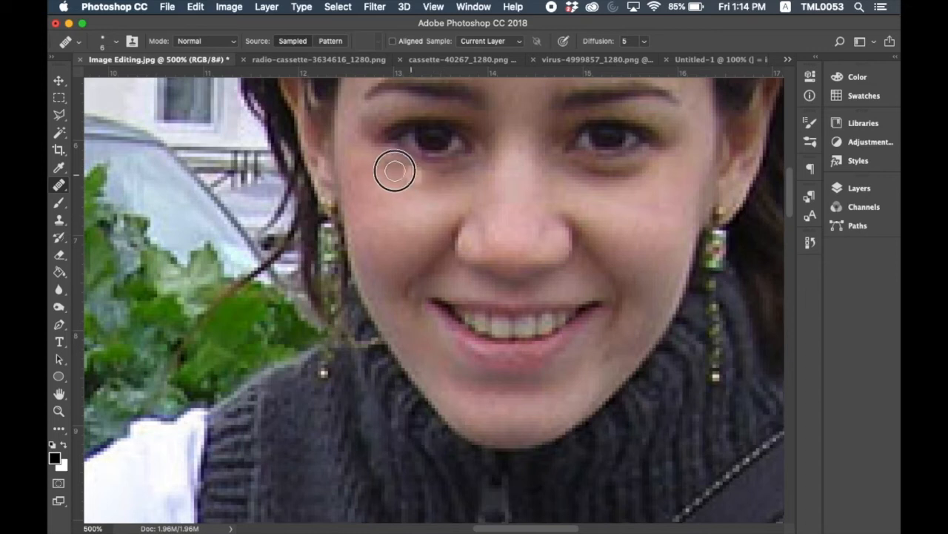
click(480, 212)
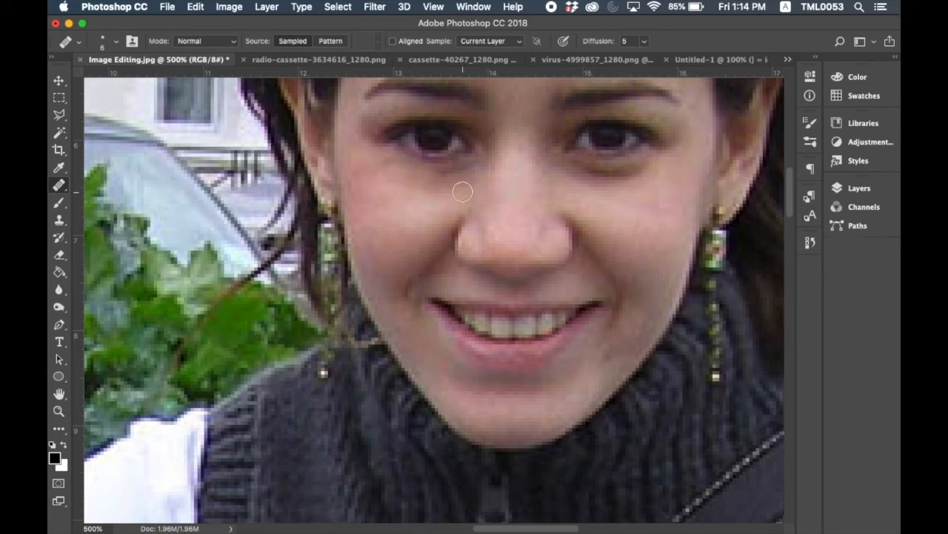
click(386, 168)
alt+click(444, 177)
click(461, 175)
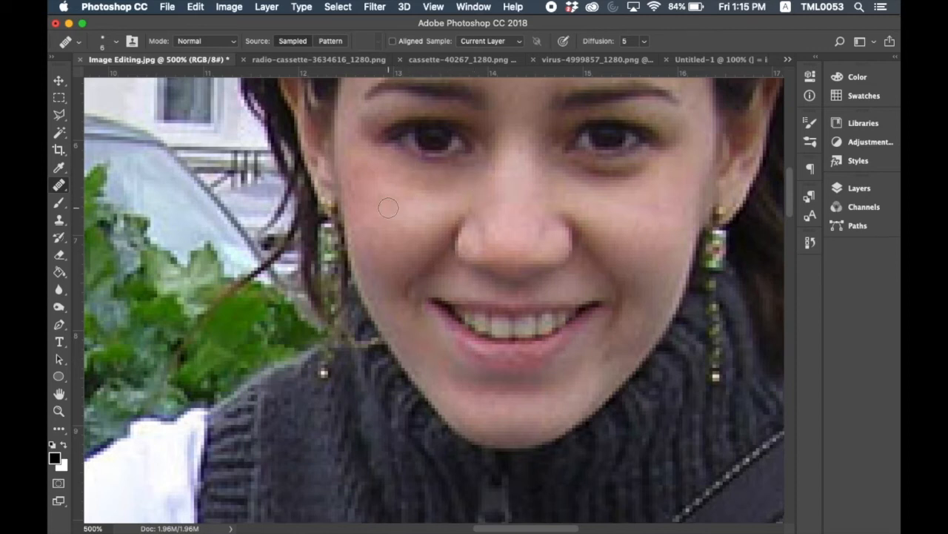
Step: Review the document's Healing Brush strokes in the history, and check where the History panel can be enabled
key(v)
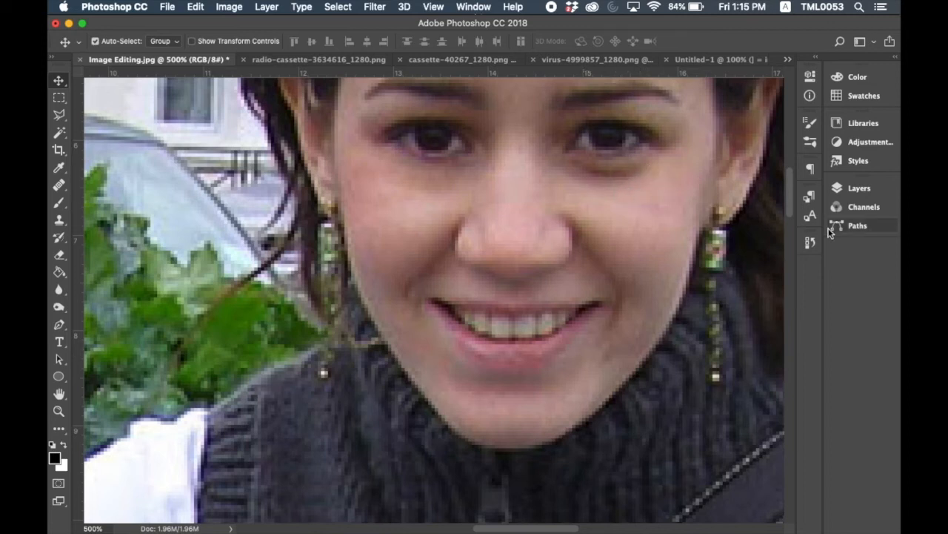
click(810, 243)
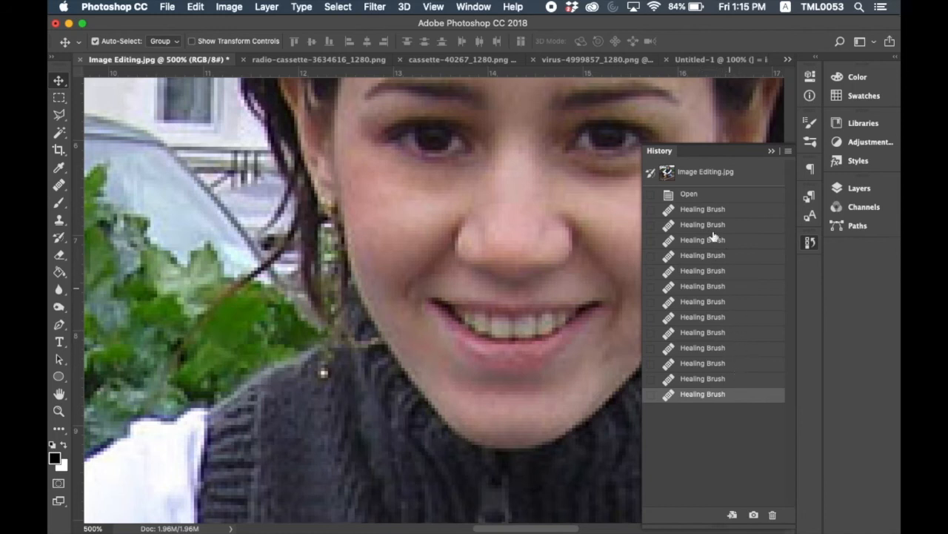
click(474, 7)
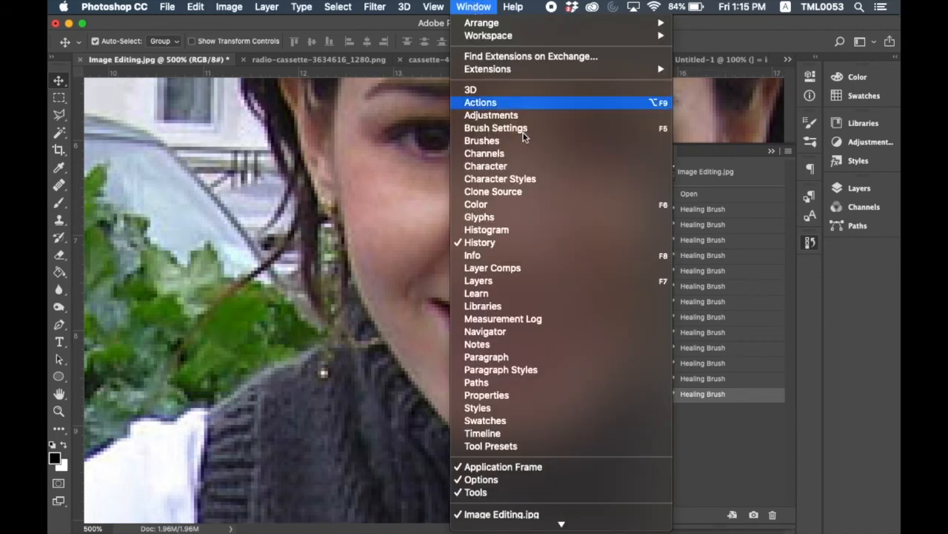
click(474, 9)
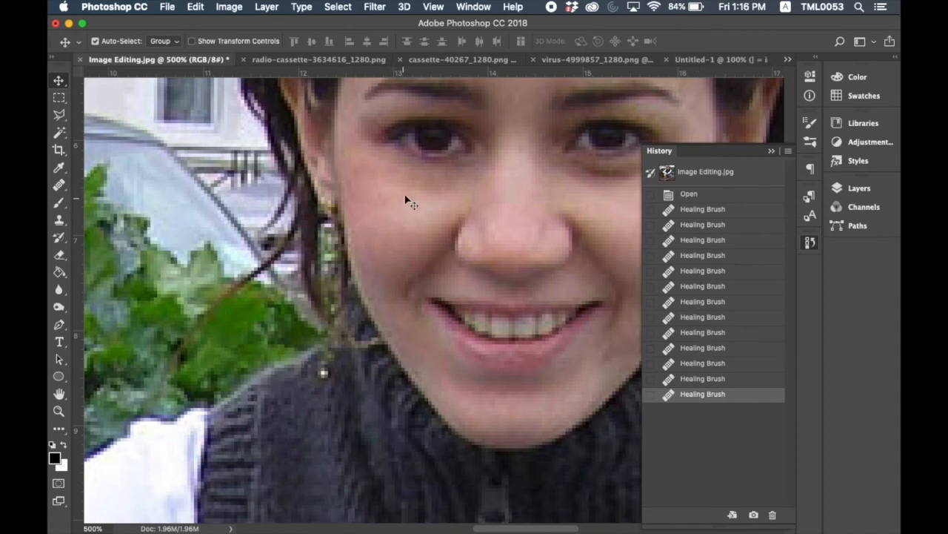
click(772, 152)
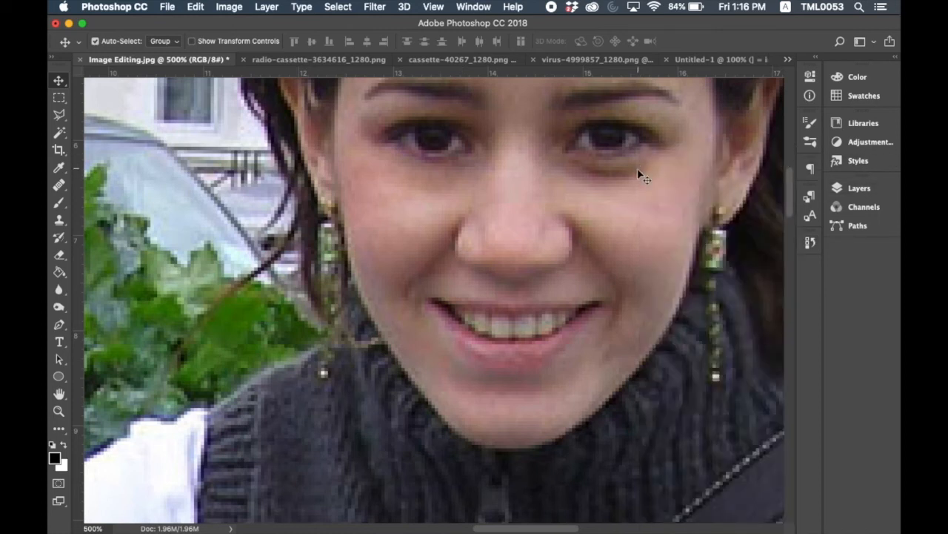
Step: Sample clear cheek skin below the right-hand eye and paint the Healing Brush along the dark circle from its inner corner to the middle
click(59, 184)
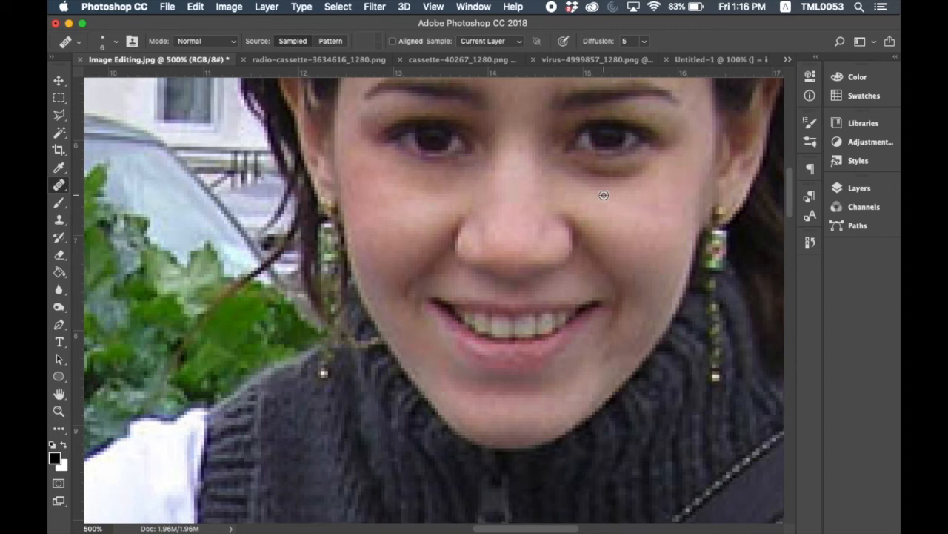
alt+click(604, 195)
click(574, 176)
drag(574, 175, 599, 182)
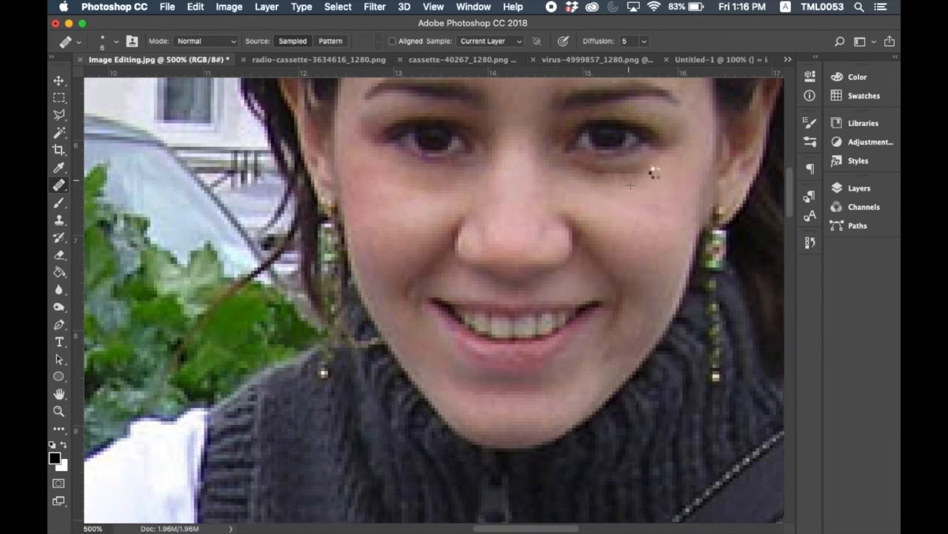
drag(577, 174, 601, 178)
drag(598, 178, 616, 179)
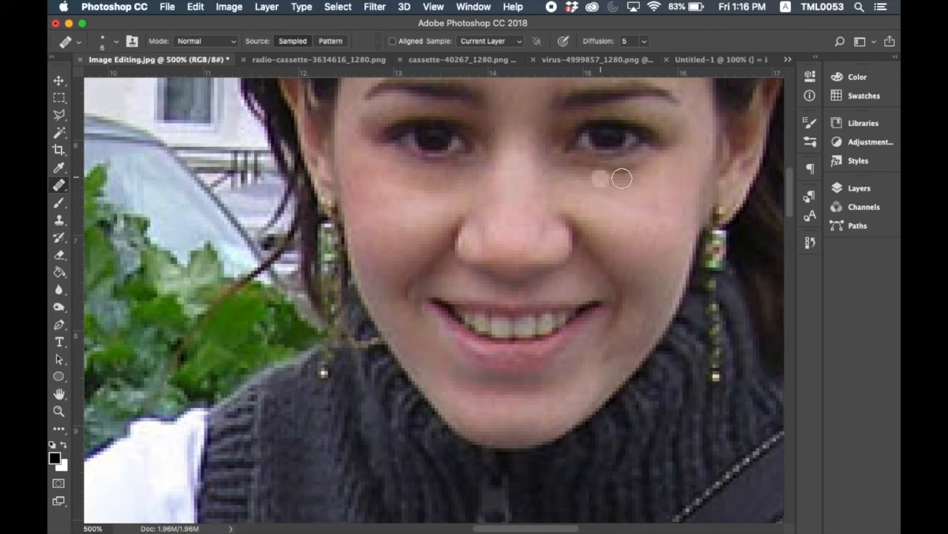
Step: Resample skin just below the right-hand eye and heal the shadow at its middle and inner corner
alt+click(629, 183)
click(617, 178)
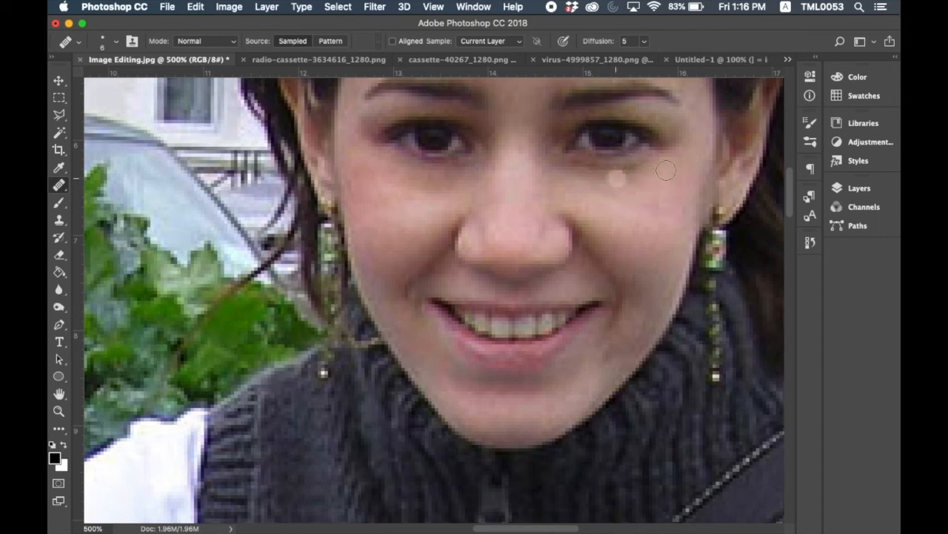
click(562, 163)
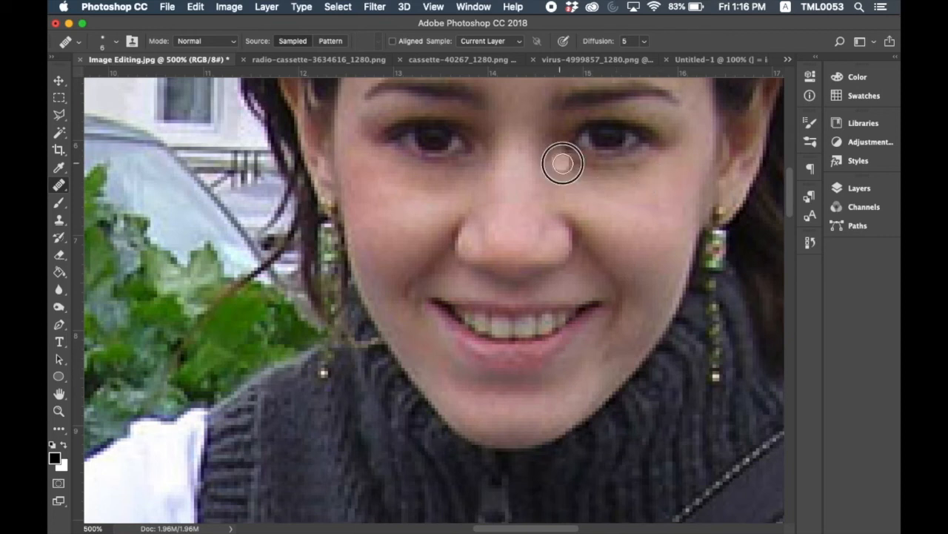
click(585, 172)
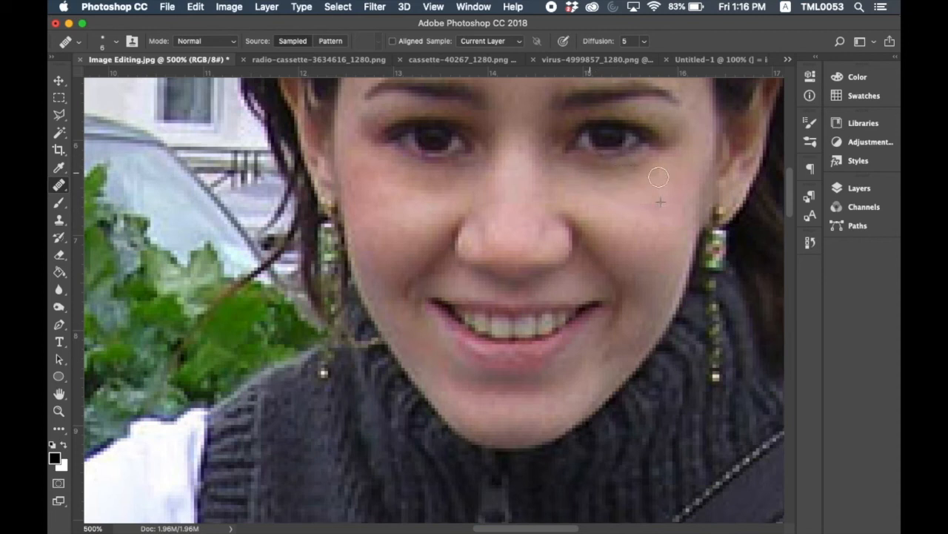
Step: Blend the remaining shadow under the right-hand eye with short Healing Brush dabs between its outer and inner corners
click(696, 183)
click(618, 181)
click(645, 169)
click(630, 177)
click(595, 174)
click(587, 172)
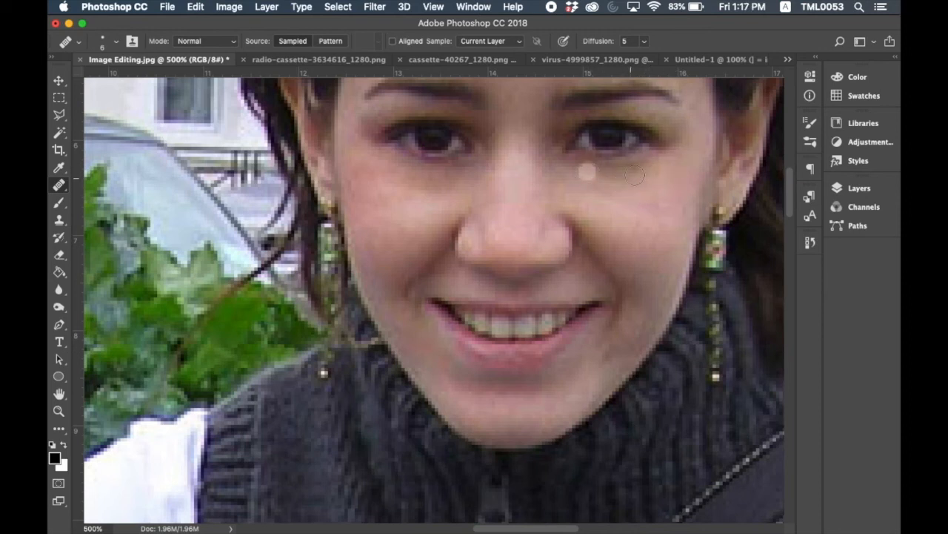
click(645, 179)
click(604, 181)
click(647, 171)
click(632, 182)
click(594, 182)
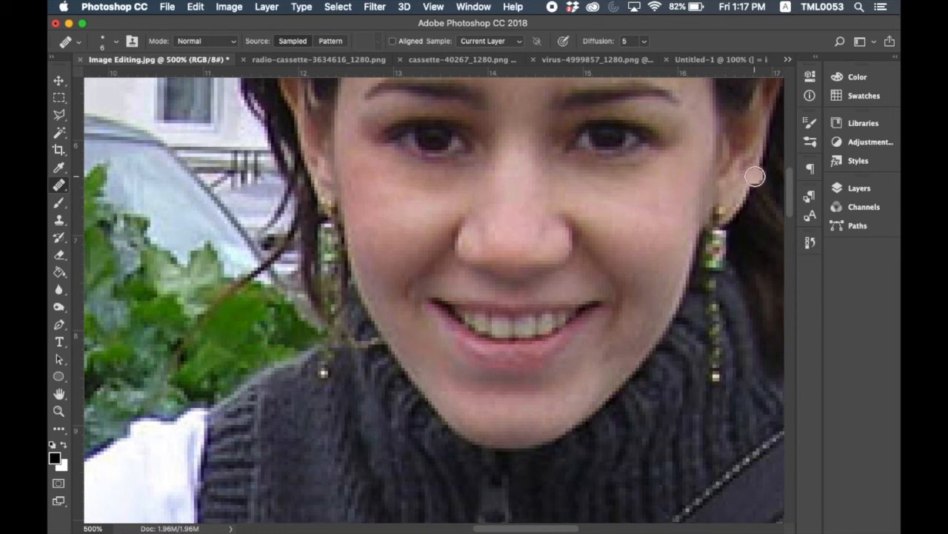
Step: Examine the retouched under-eye areas in the context of the wider photo at 100% zoom
key(super+minus)
key(super+minus)
key(super+minus)
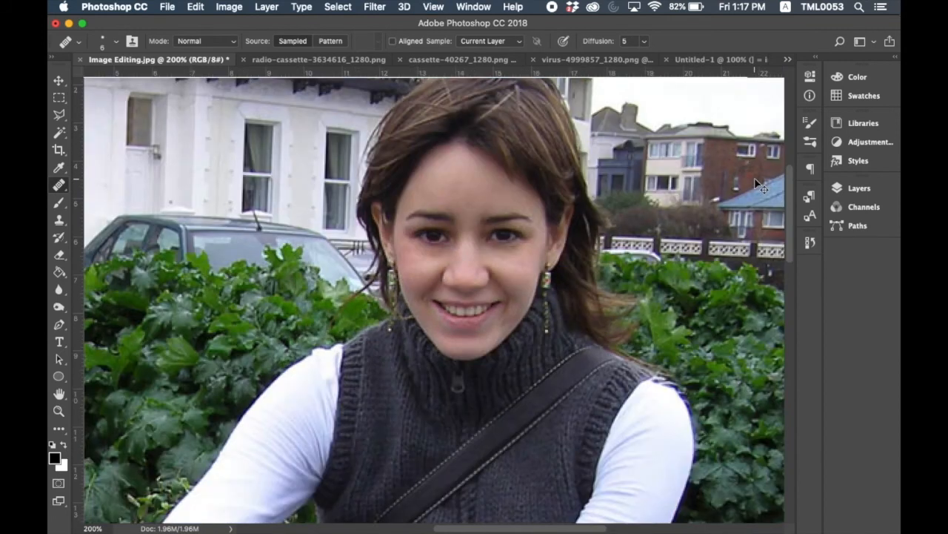
key(super+minus)
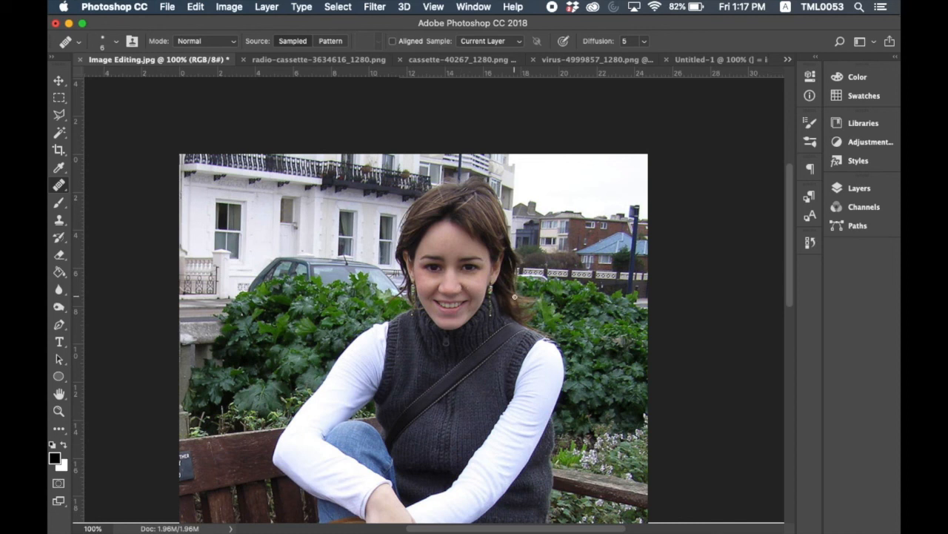
scroll(557, 315, down, 5)
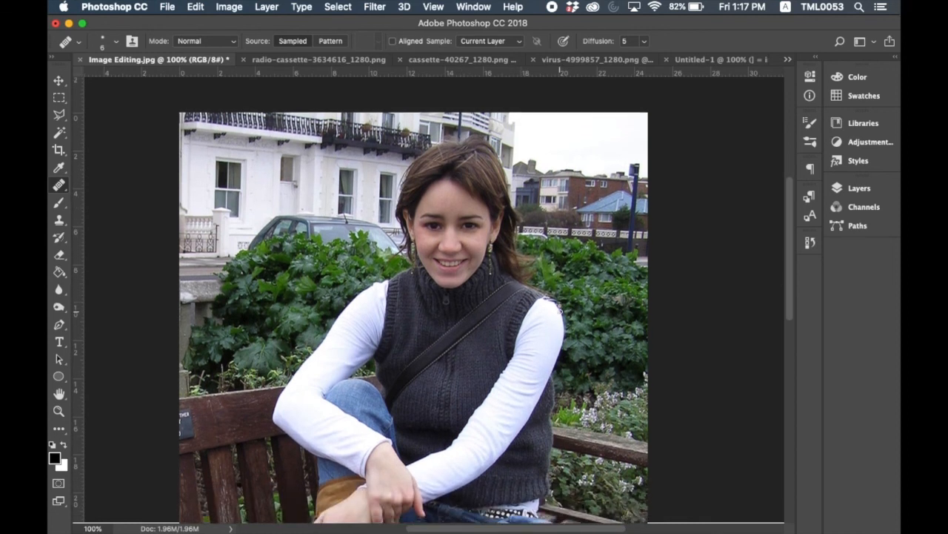
scroll(560, 311, down, 1)
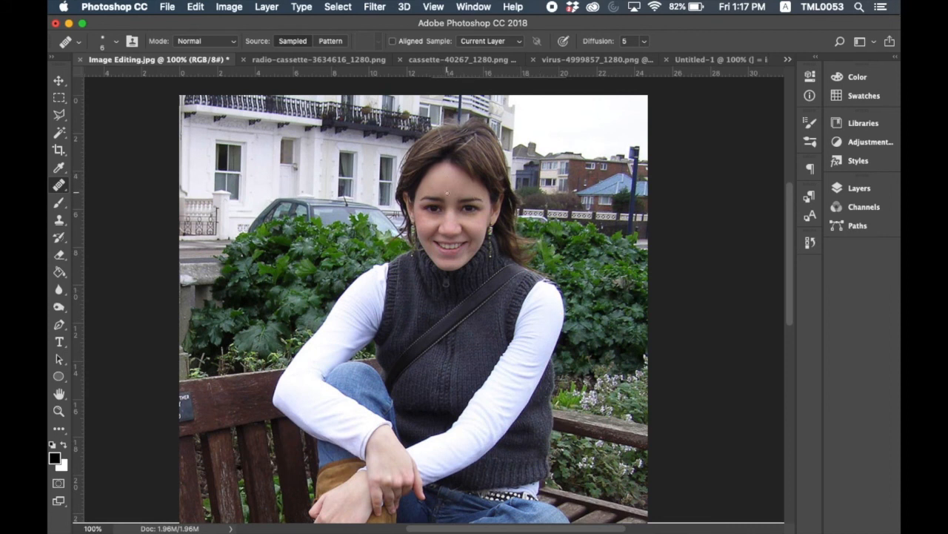
Step: Apply a 6 px Healing Brush dab to the right-hand cheek at 400% zoom
key(z)
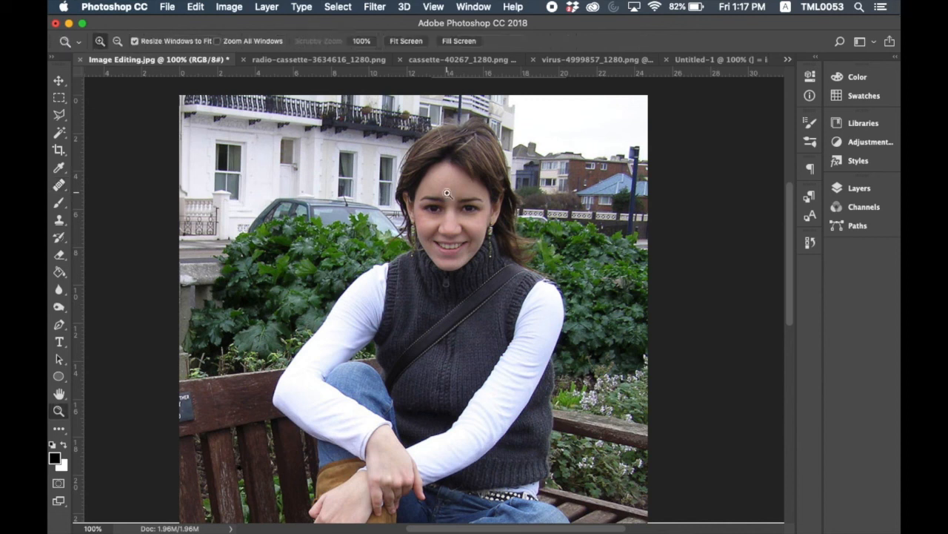
click(447, 193)
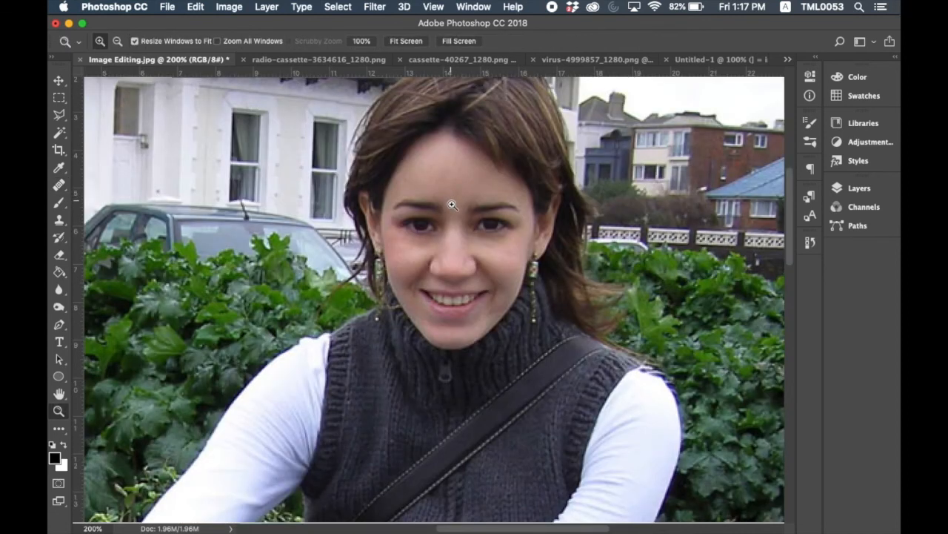
click(449, 201)
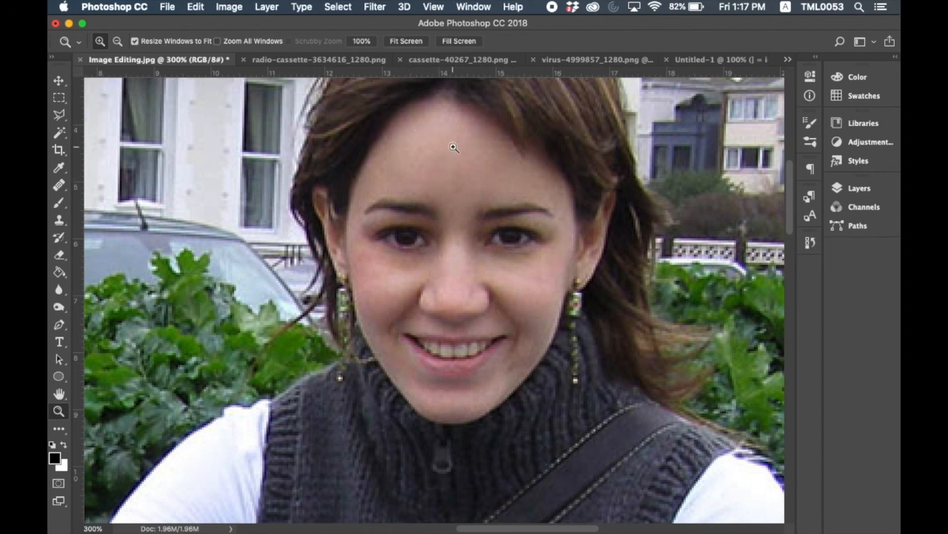
click(476, 164)
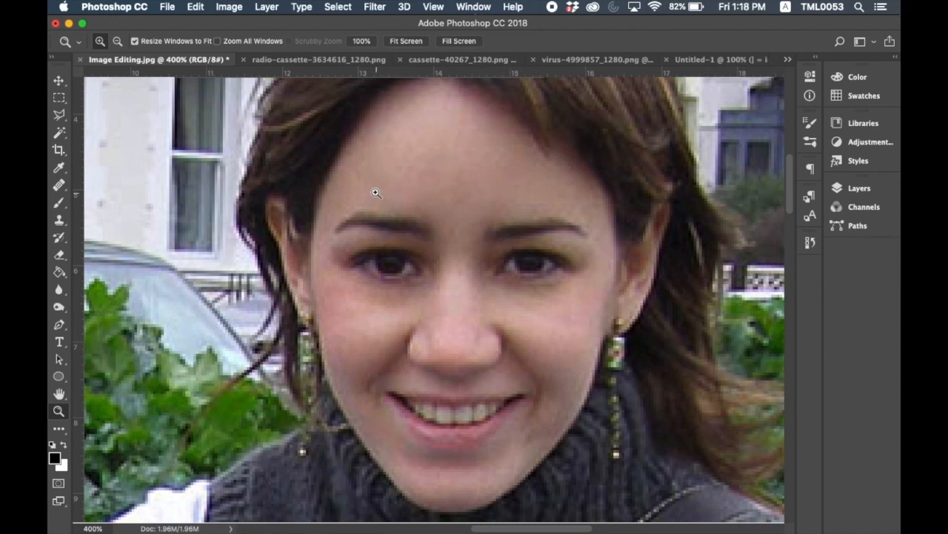
key(v)
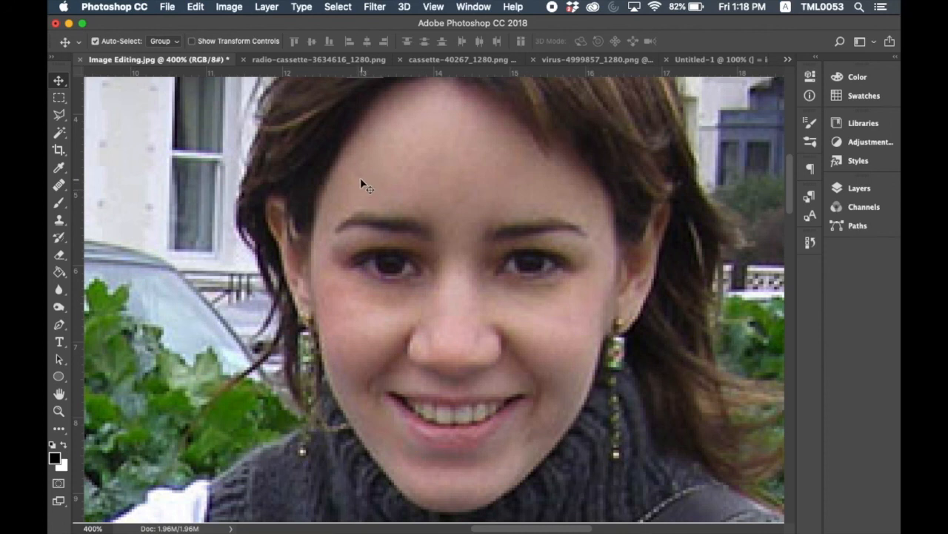
click(61, 187)
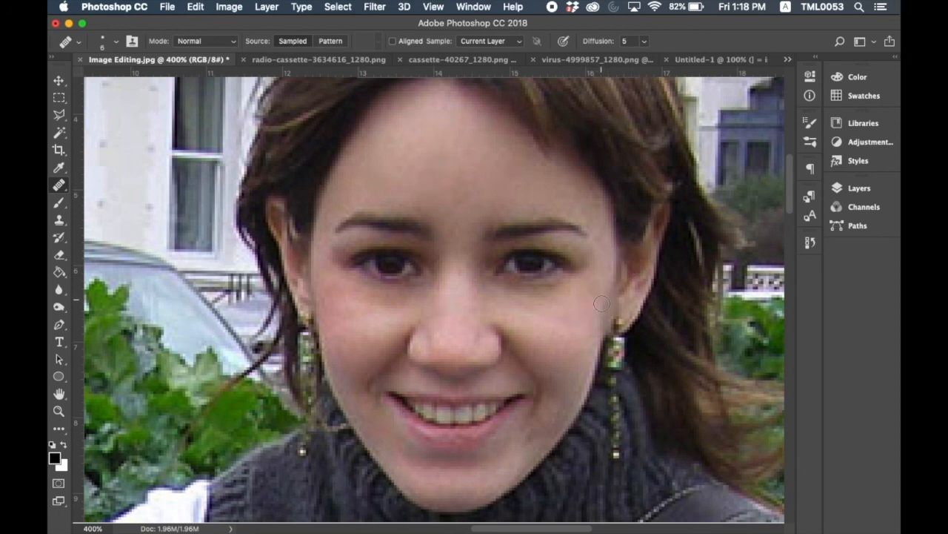
click(583, 334)
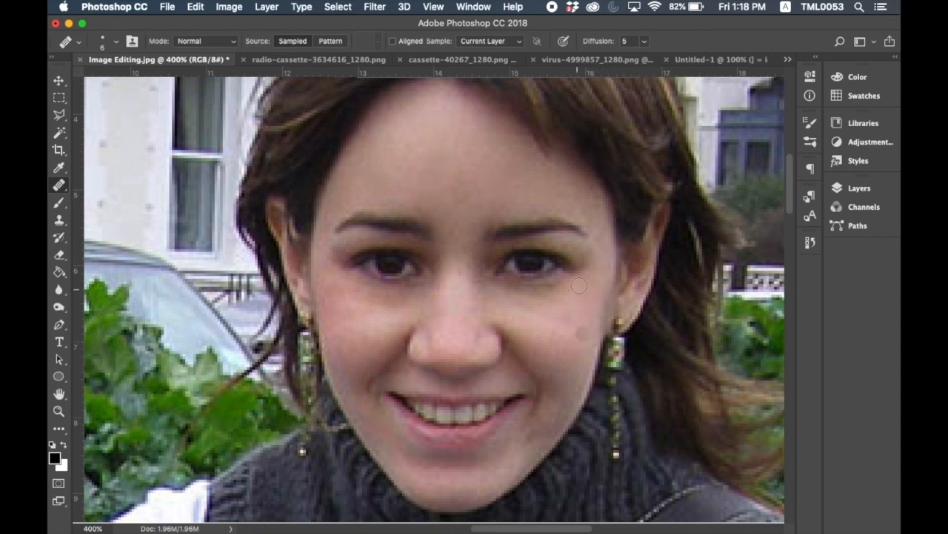